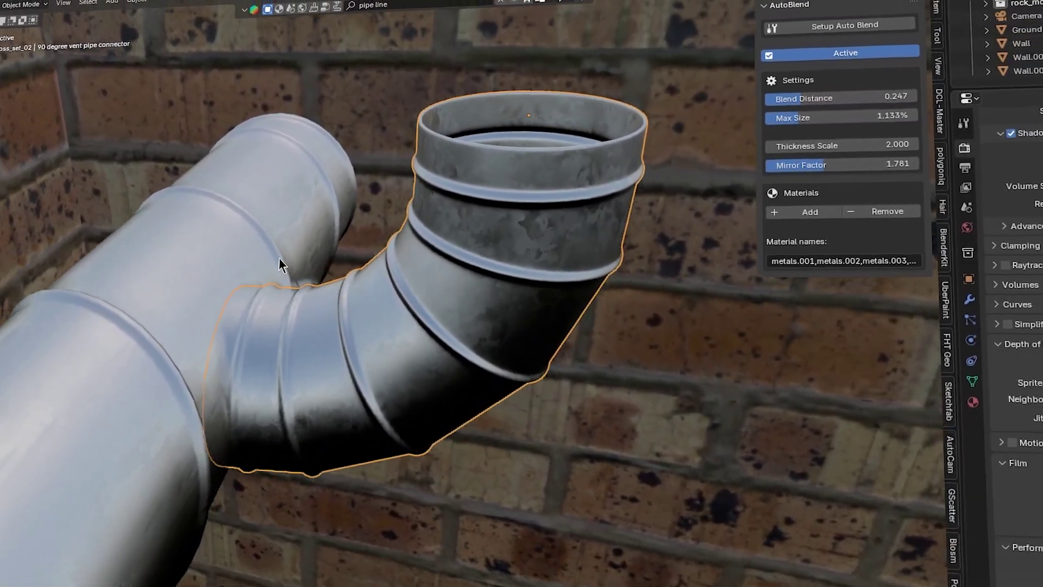
Step: Slide the short ventilation pipe along X, then along Y, so it meets the T-connector
key(g)
key(x)
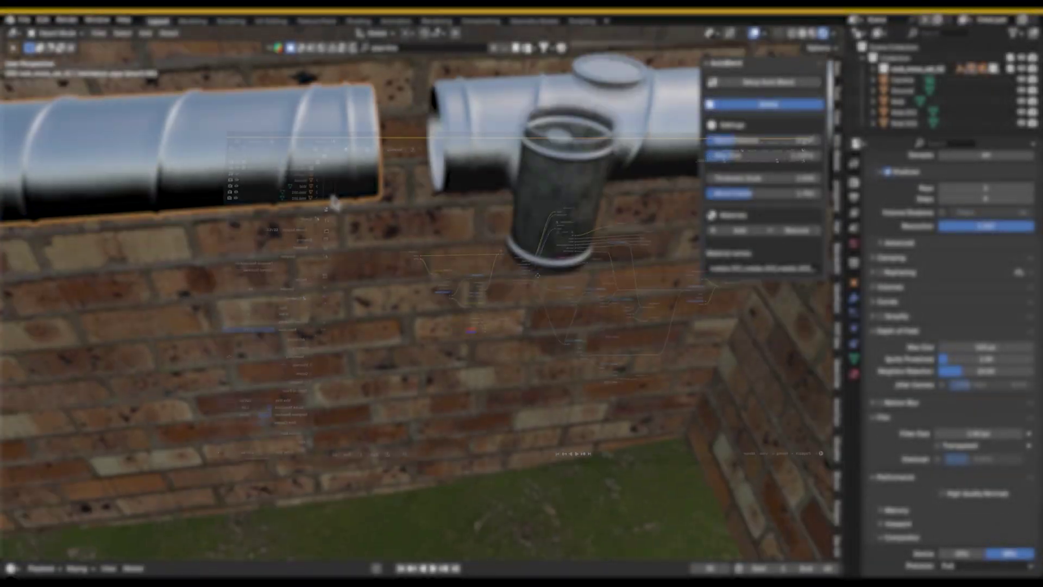
key(g)
key(y)
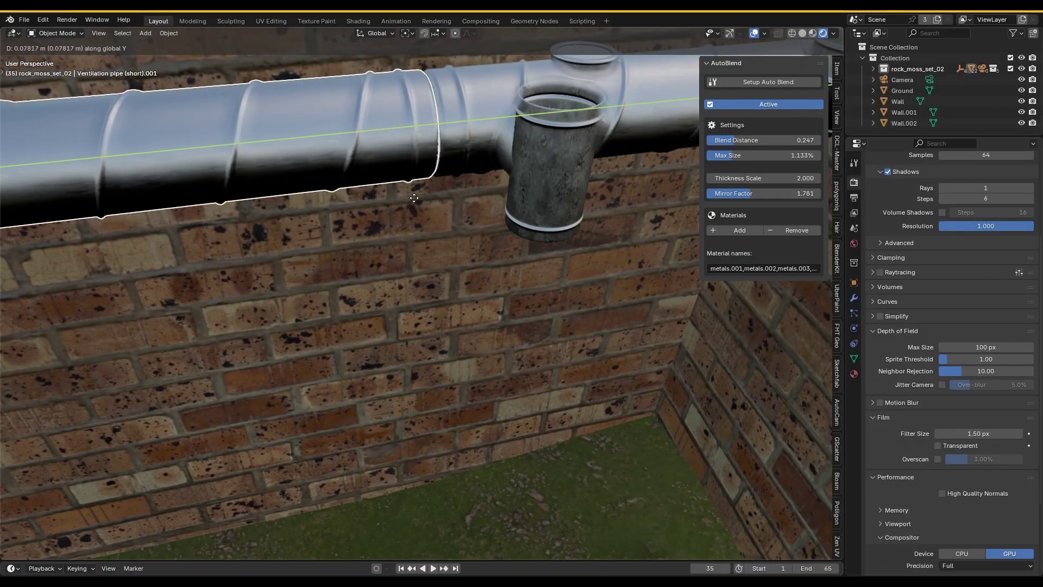
Step: Orbit the view around the pipes and the brick wall corner
middle_drag(412, 223, 375, 282)
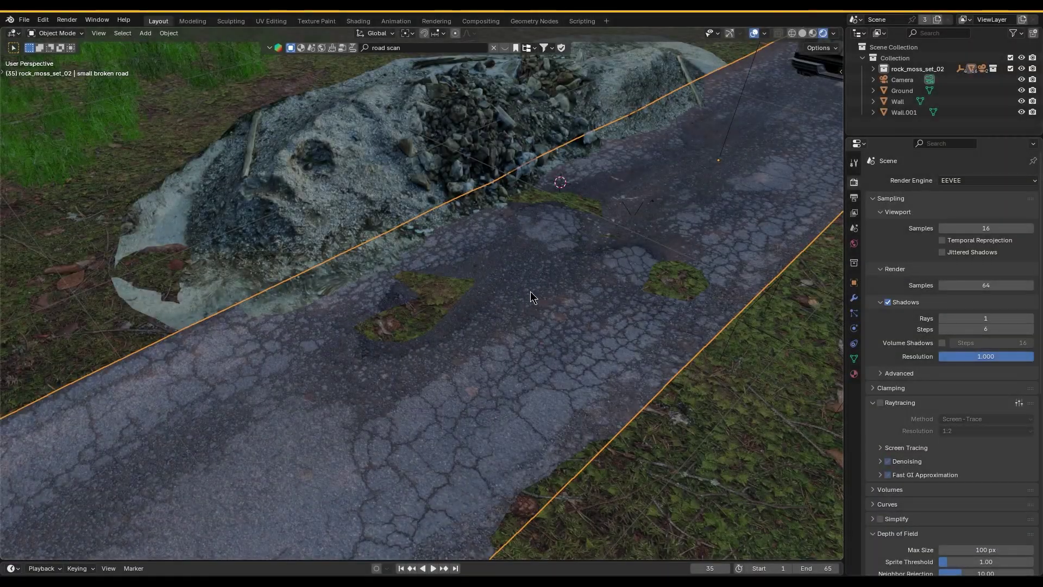
Step: Add the broken road's and the grass patch's materials to AutoBlend's blend list
scroll(531, 291, up, 4)
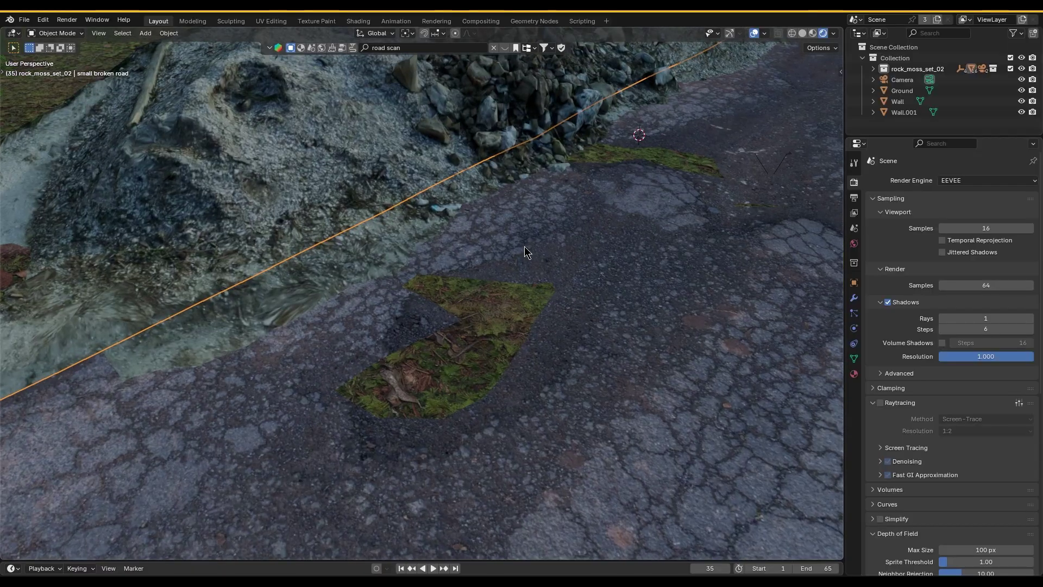
key(n)
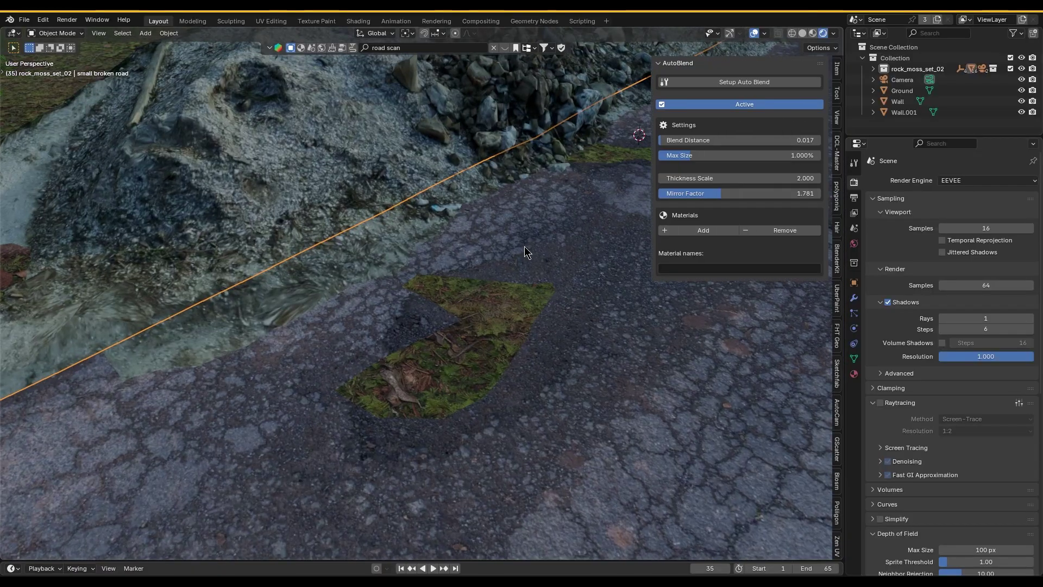
click(689, 228)
click(499, 318)
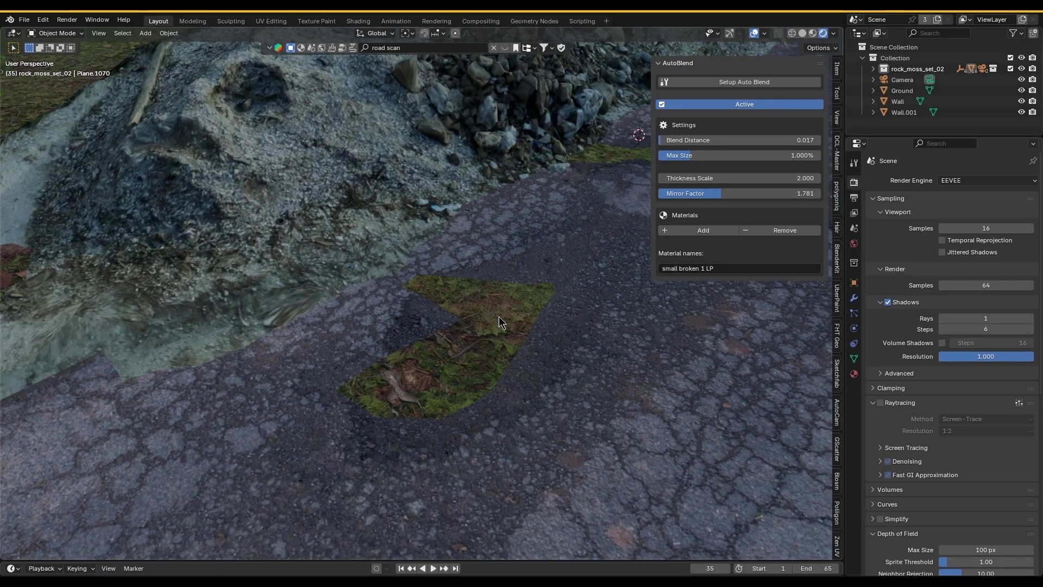
click(700, 236)
click(649, 232)
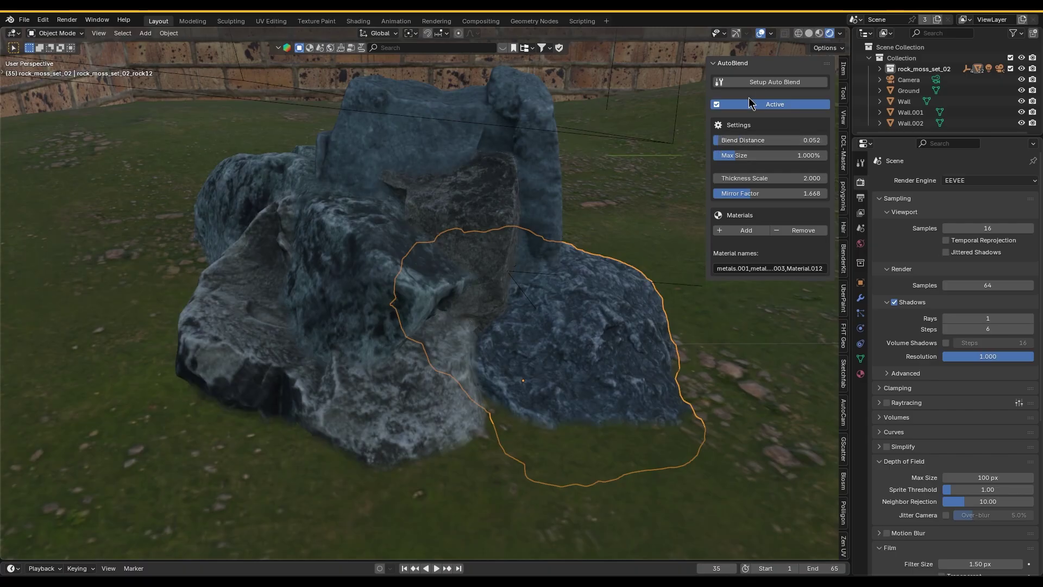
Step: Inspect the rock pile intersections in Wireframe, then orbit it again in Rendered shading
click(798, 33)
mouse_move(506, 197)
middle_down()
mouse_move(553, 191)
mouse_move(435, 193)
mouse_move(517, 156)
middle_up()
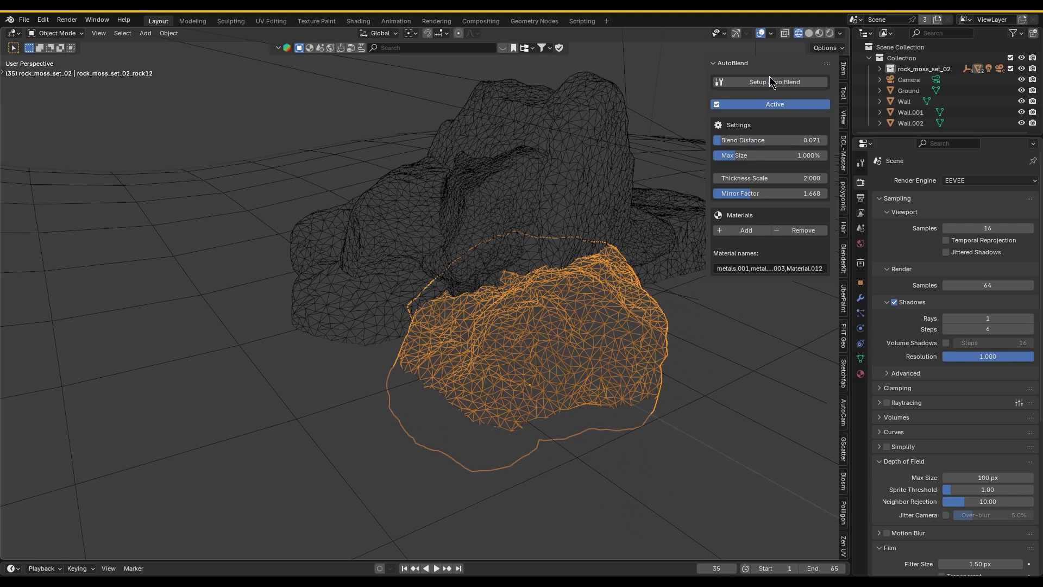
click(829, 33)
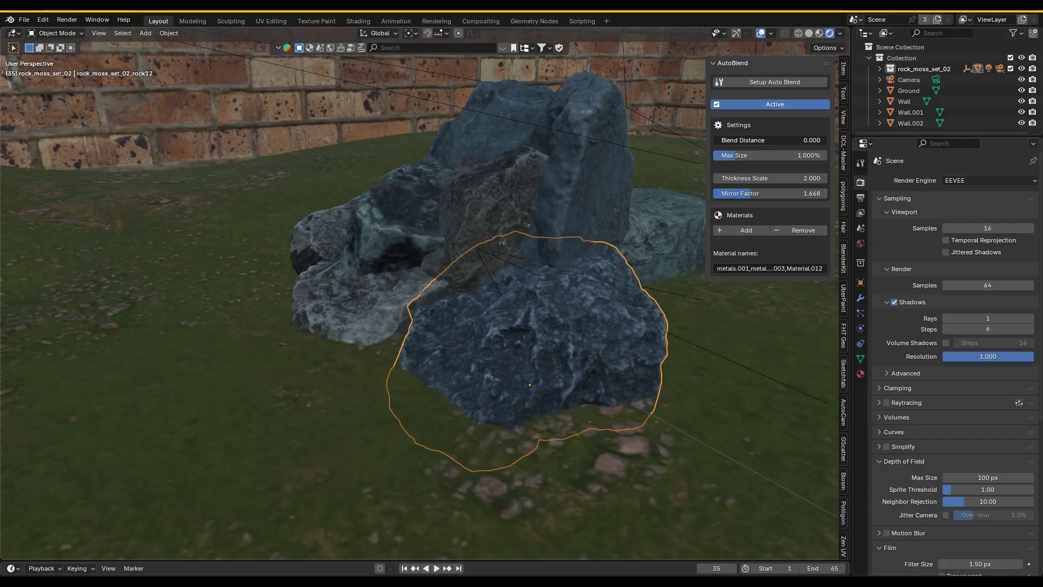
middle_drag(709, 147, 610, 194)
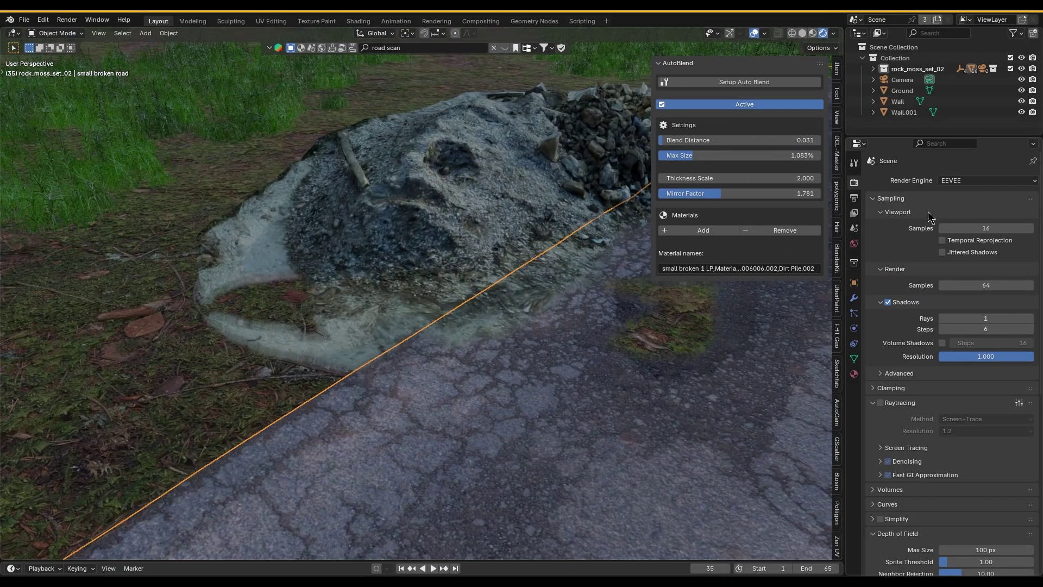
Step: Preview the road scene in Cycles, switch back to EEVEE, and view through the scene camera
click(957, 216)
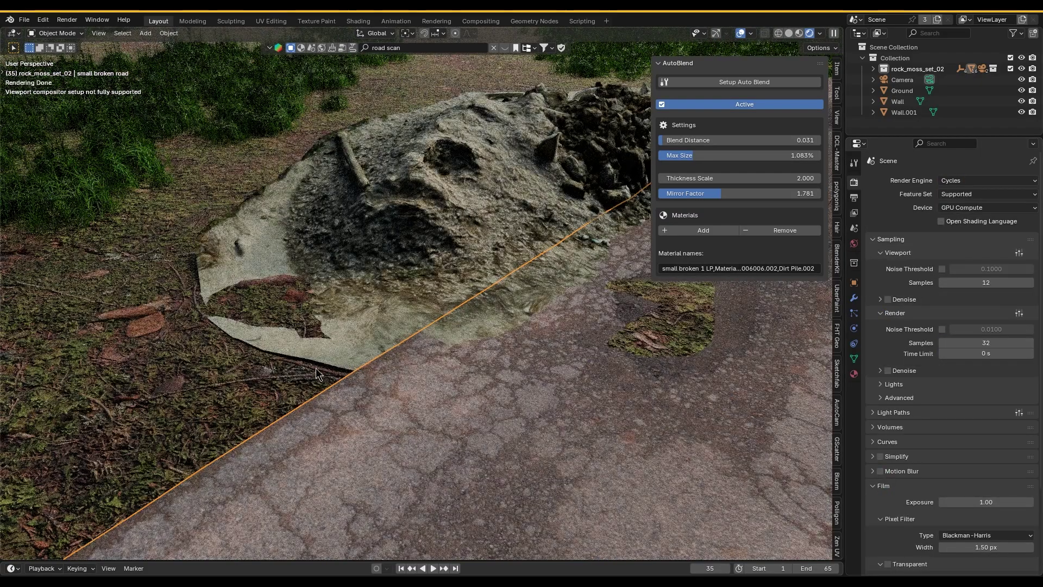
click(975, 181)
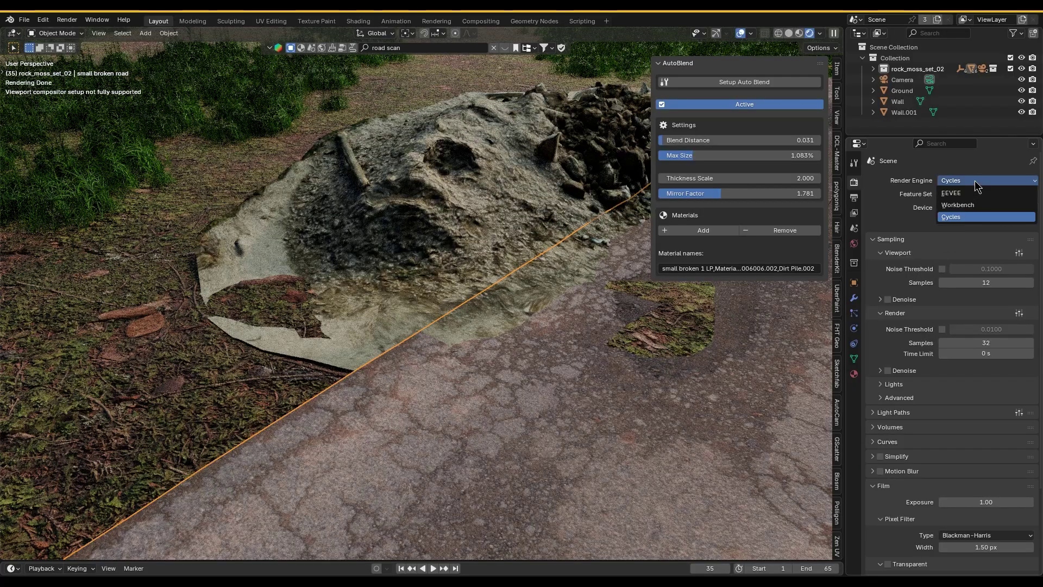
click(970, 194)
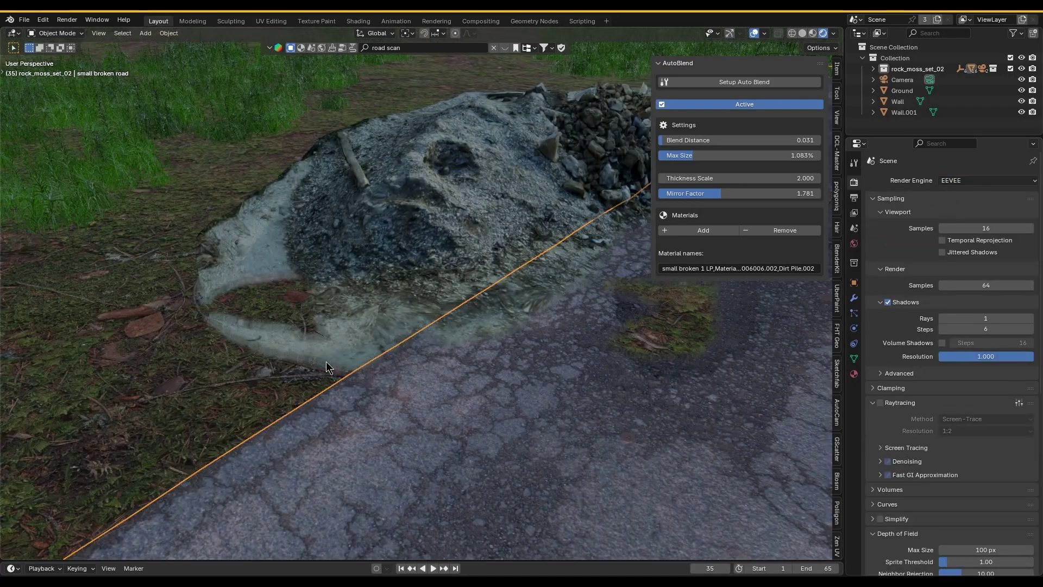
key(shift+a)
key(KP_0)
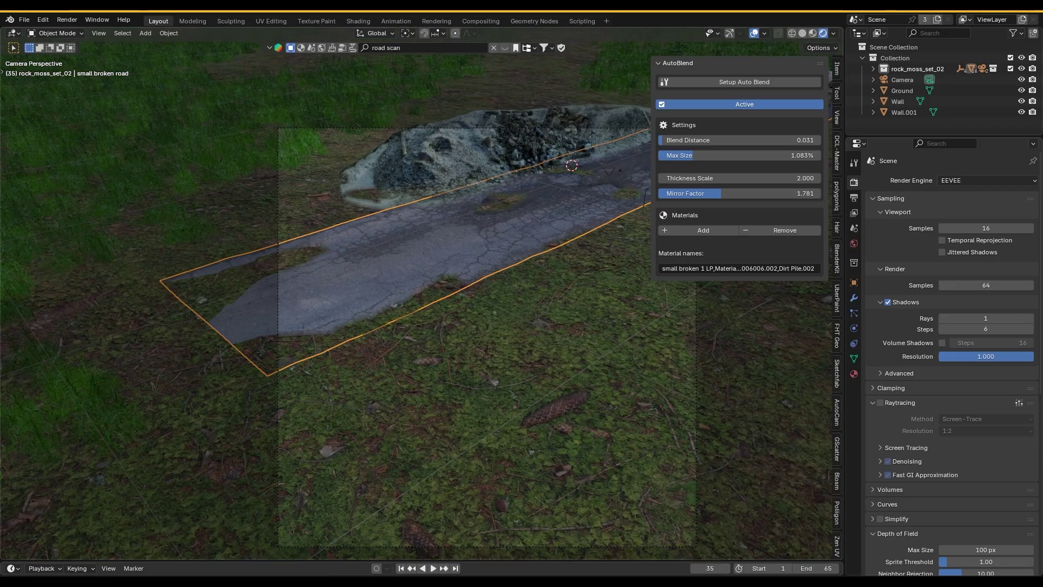
Step: Fly the camera forward toward the dirt pile and keep its new position
key(w)
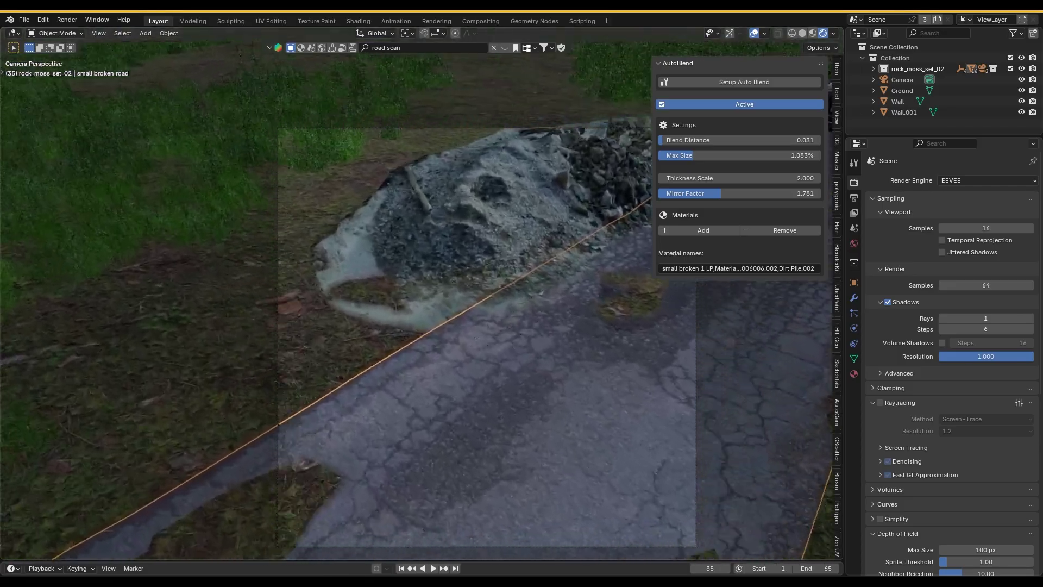
click(523, 298)
key(n)
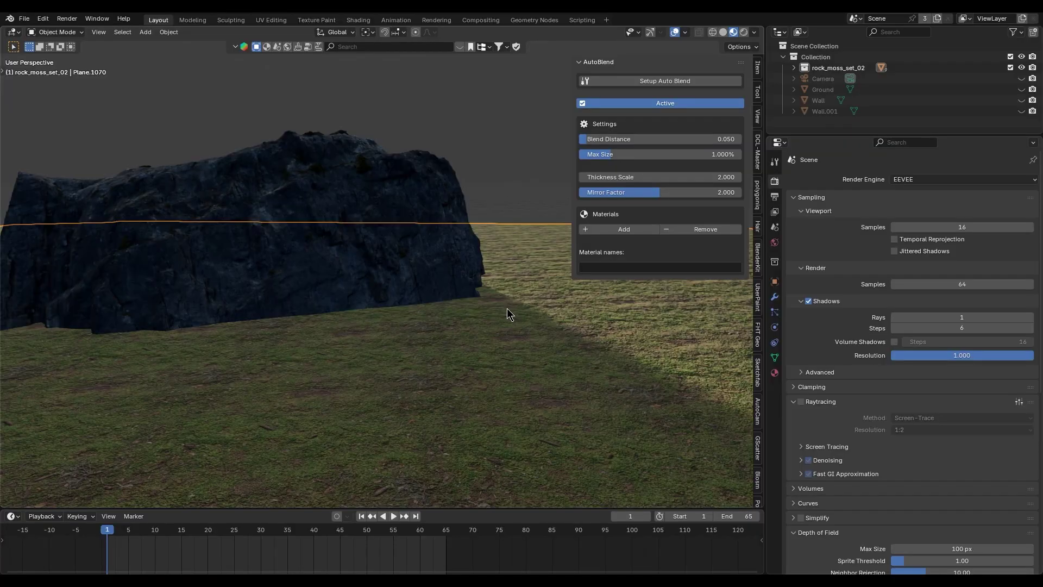
Step: Add the ground plane's material to AutoBlend, then reselect the cliff and orbit along its base
click(484, 317)
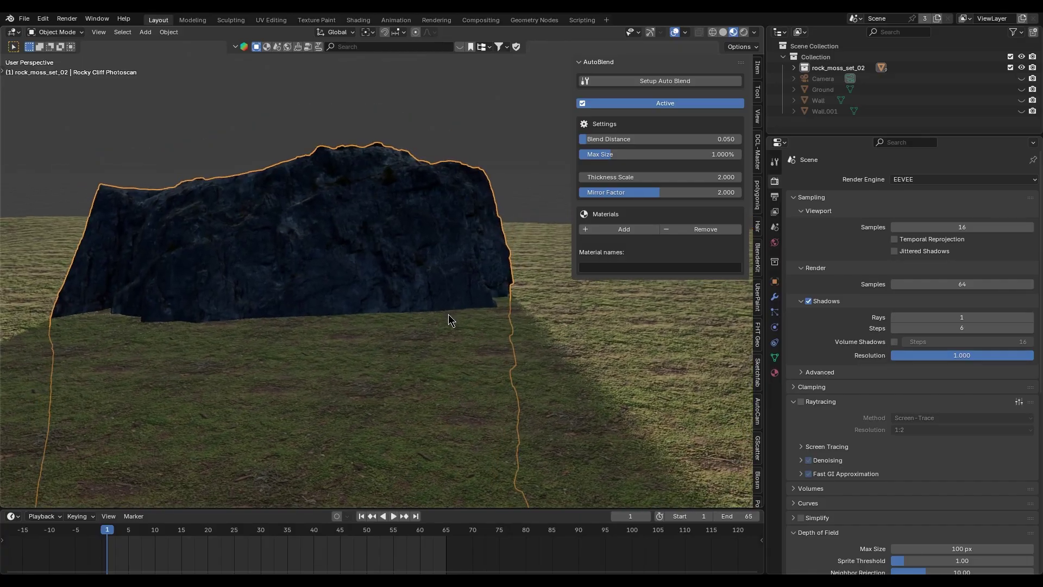
click(572, 324)
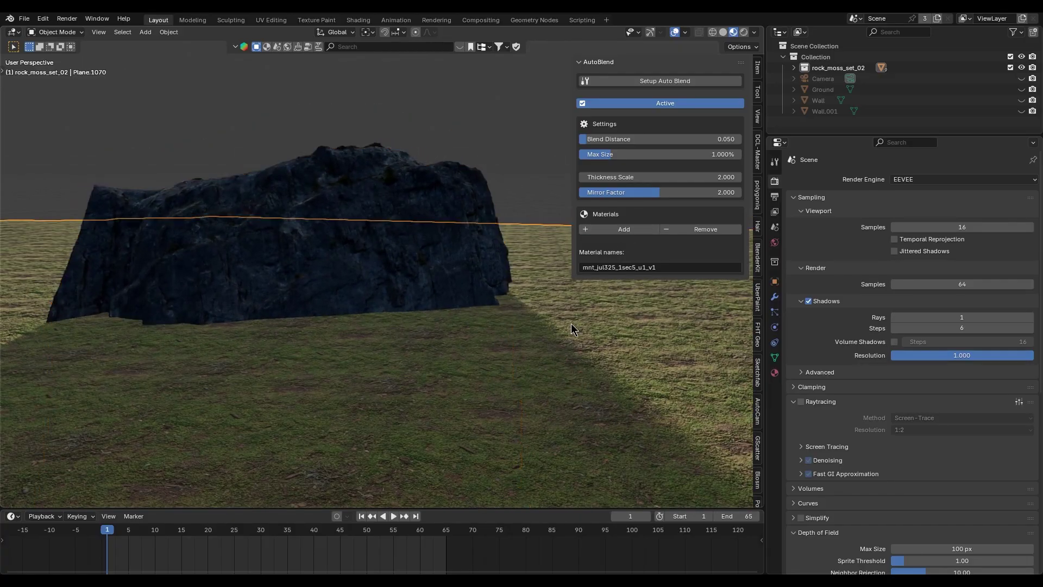
click(622, 230)
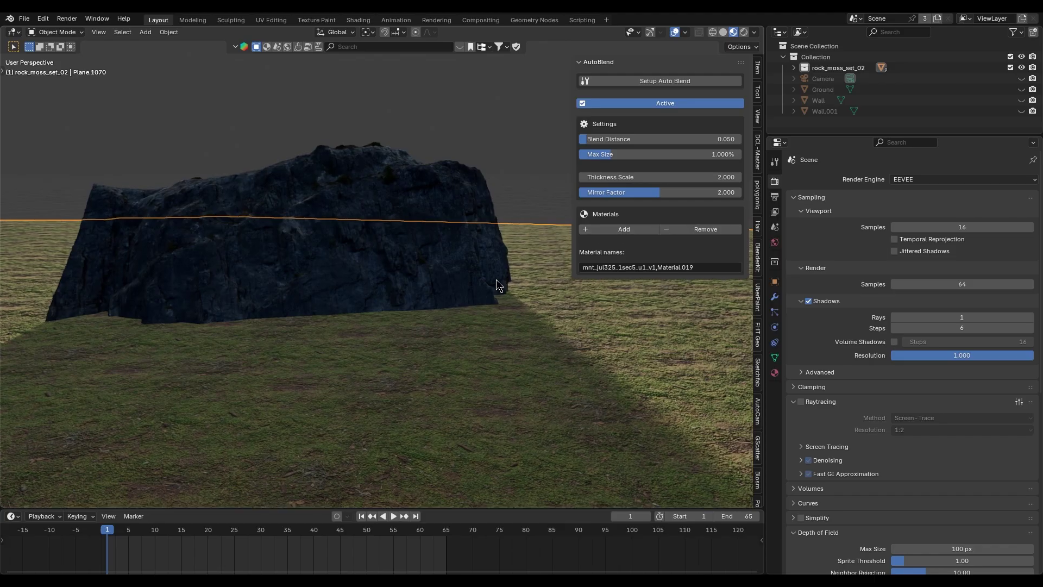
scroll(497, 280, up, 2)
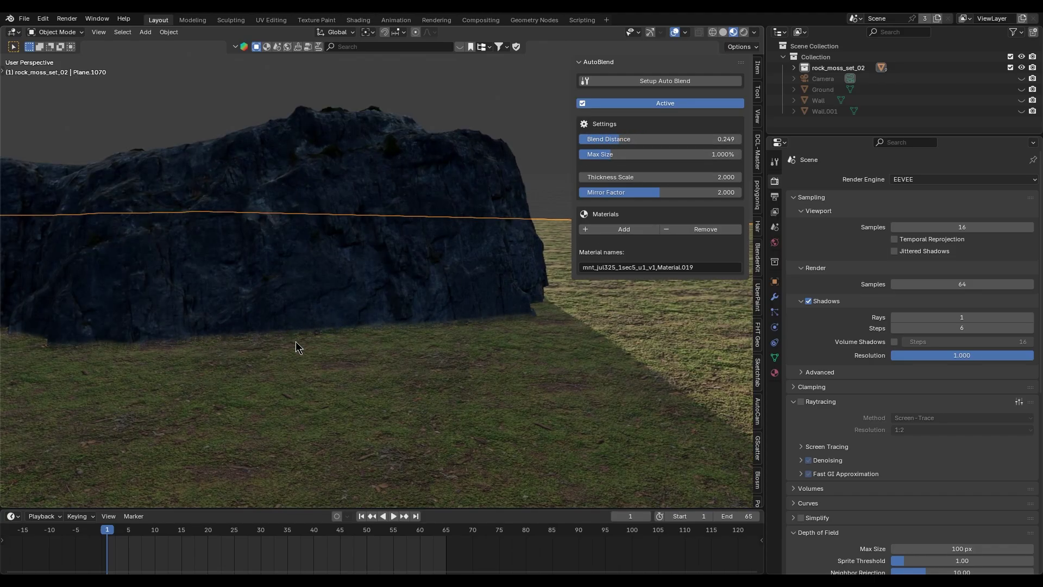
scroll(361, 316, up, 3)
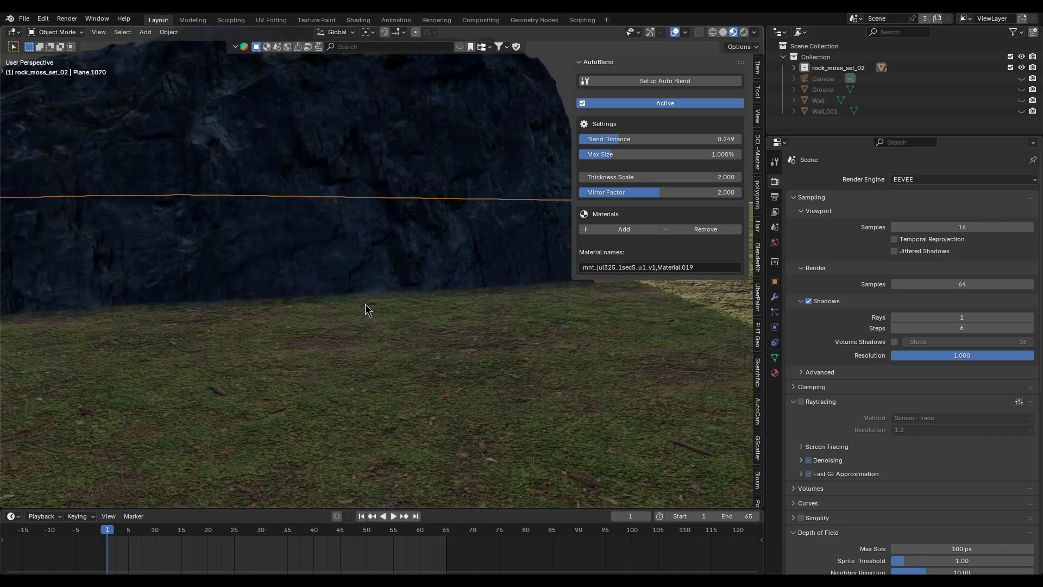
click(389, 285)
middle_drag(396, 283, 506, 233)
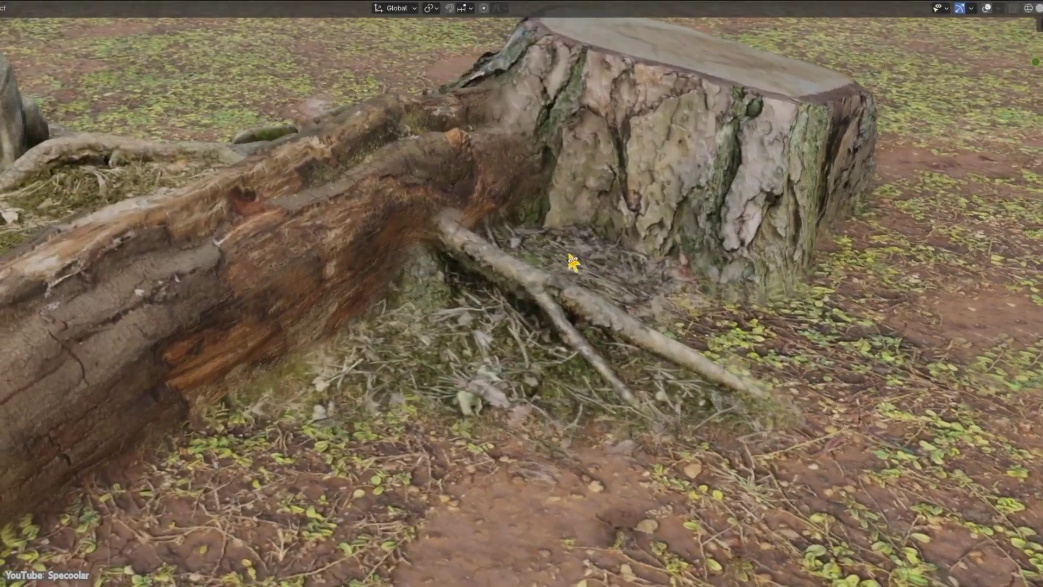
key(g)
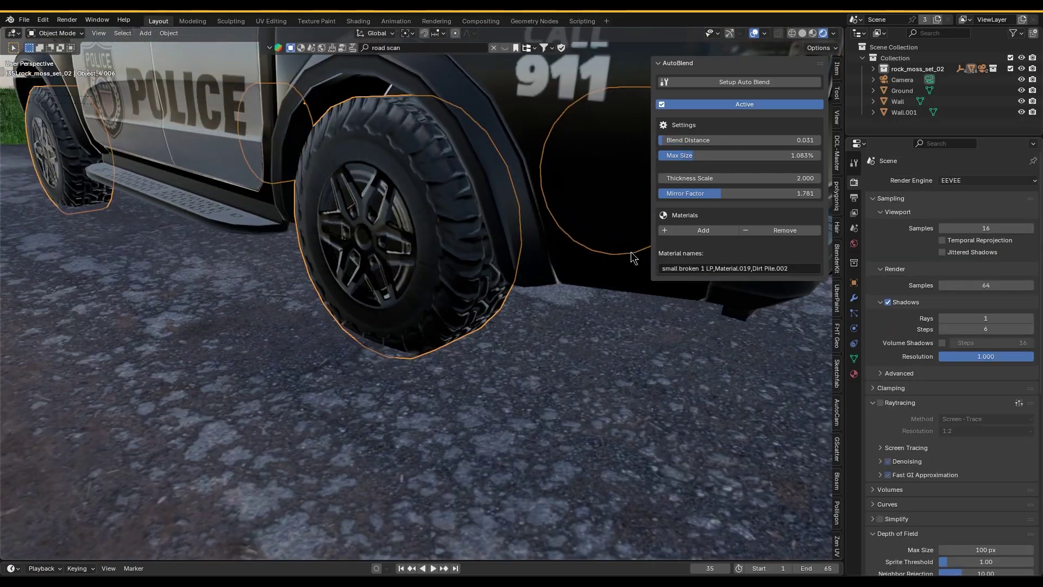
Step: Add the wire material and the Ground's material to AutoBlend's blend list
click(681, 232)
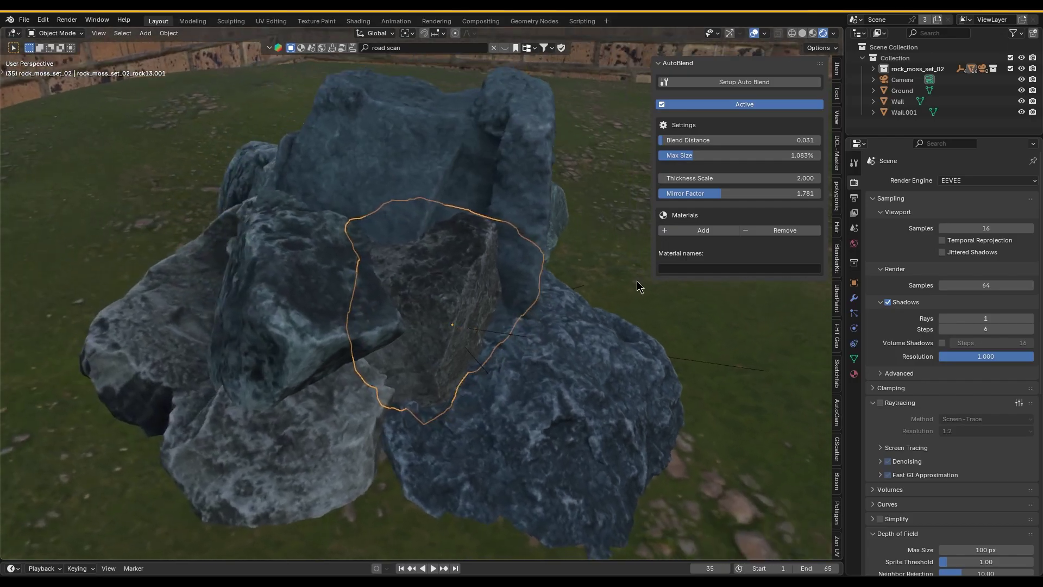
click(469, 175)
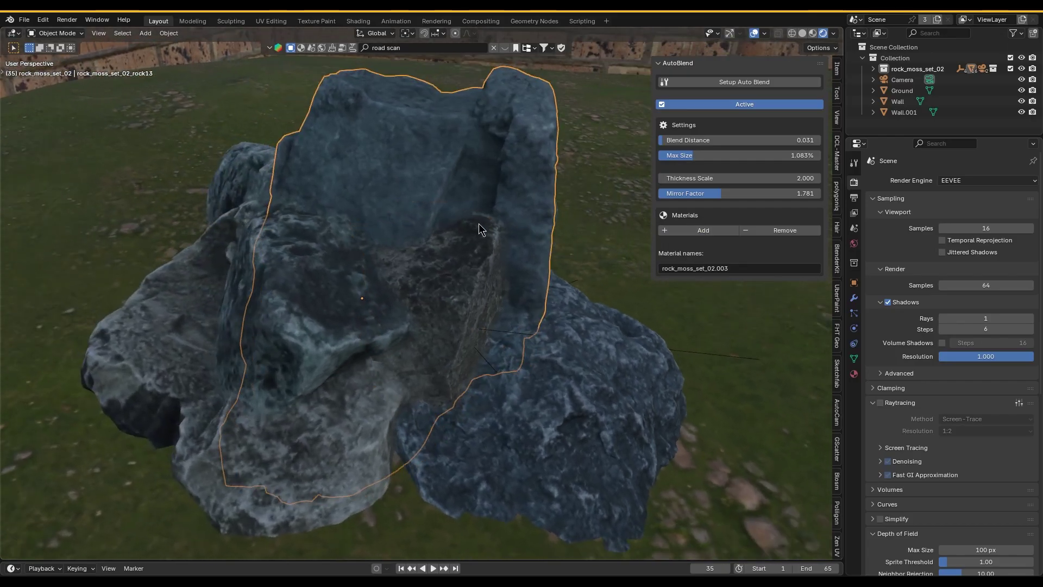
middle_drag(488, 294, 667, 251)
click(608, 305)
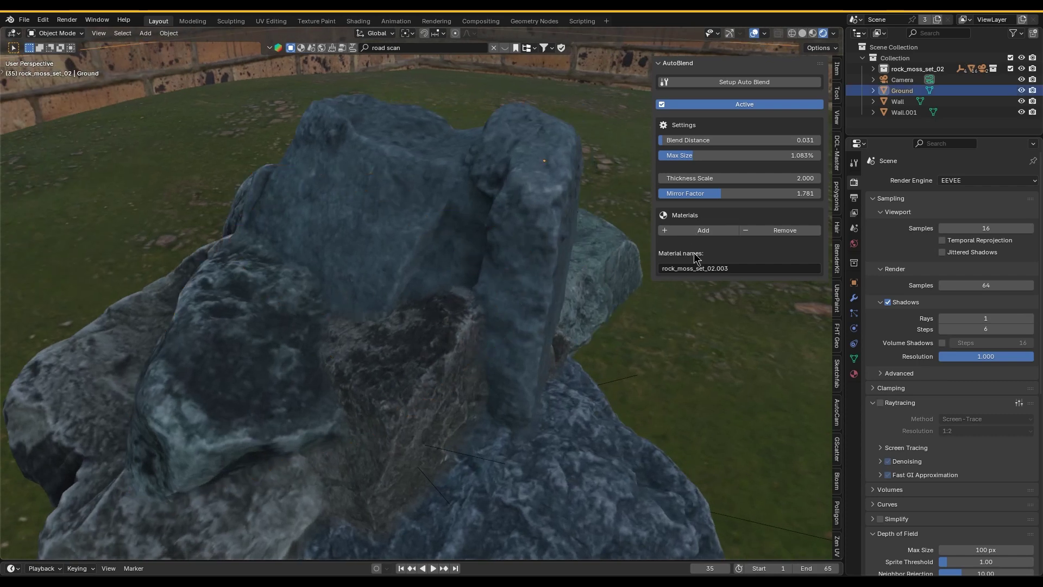
click(703, 231)
Step: Move the tall rock to a new position on the ground
middle_drag(673, 242, 525, 255)
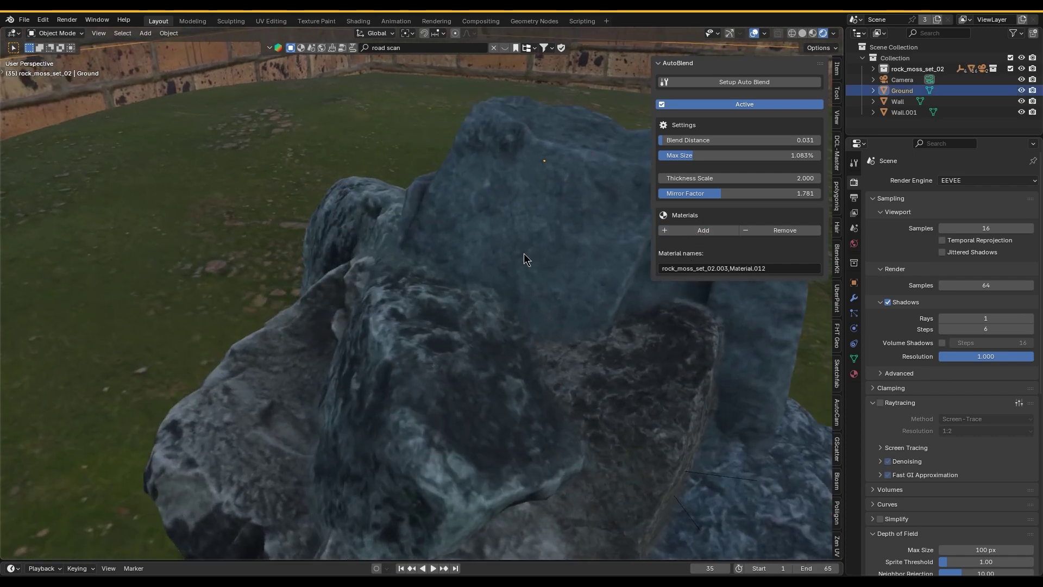
click(525, 255)
key(g)
click(500, 230)
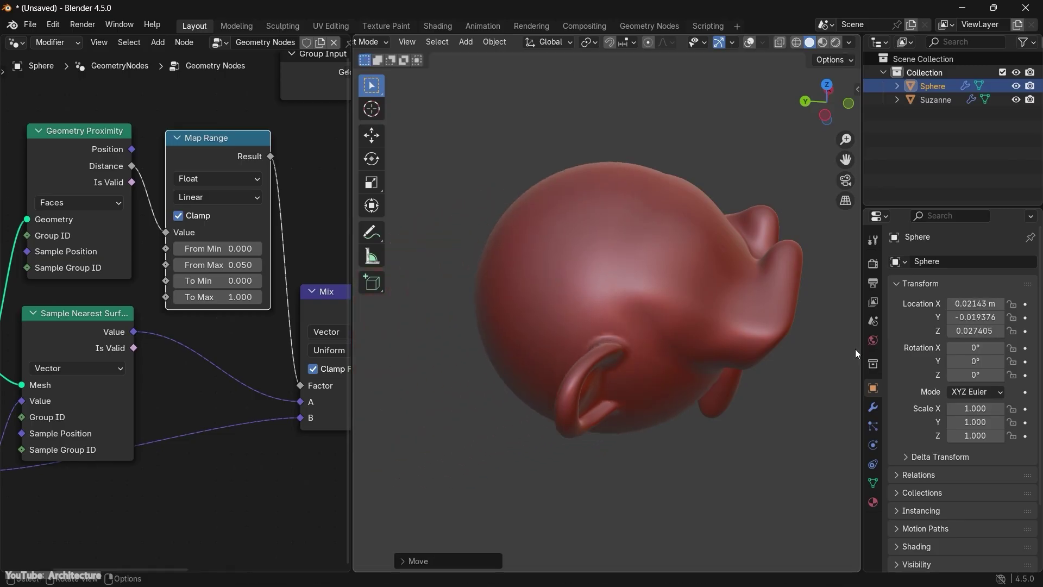
Step: Raise the sphere's Subdivision modifier Levels Viewport from 3 to 4
click(873, 407)
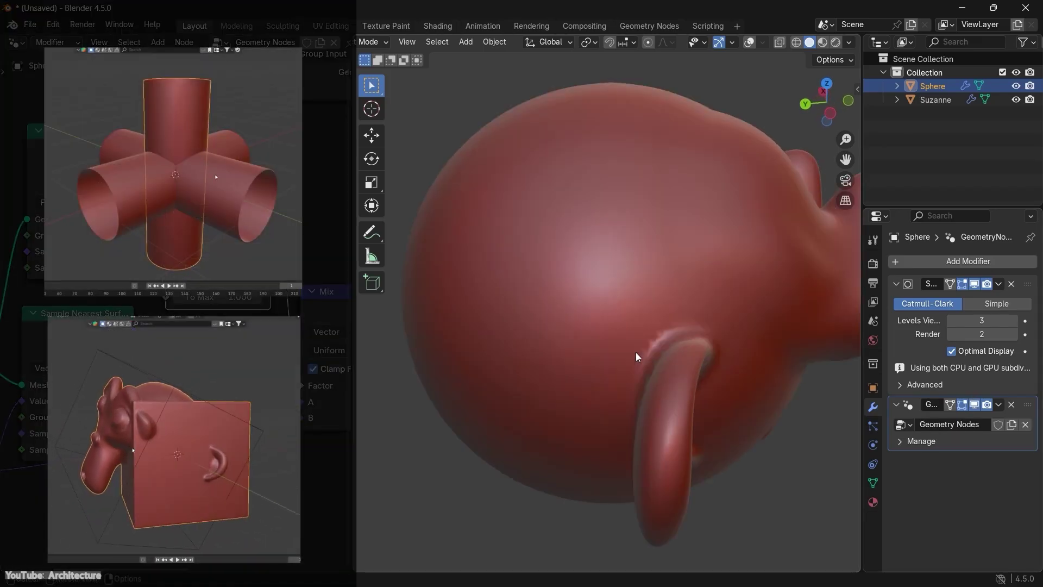
key(Tab)
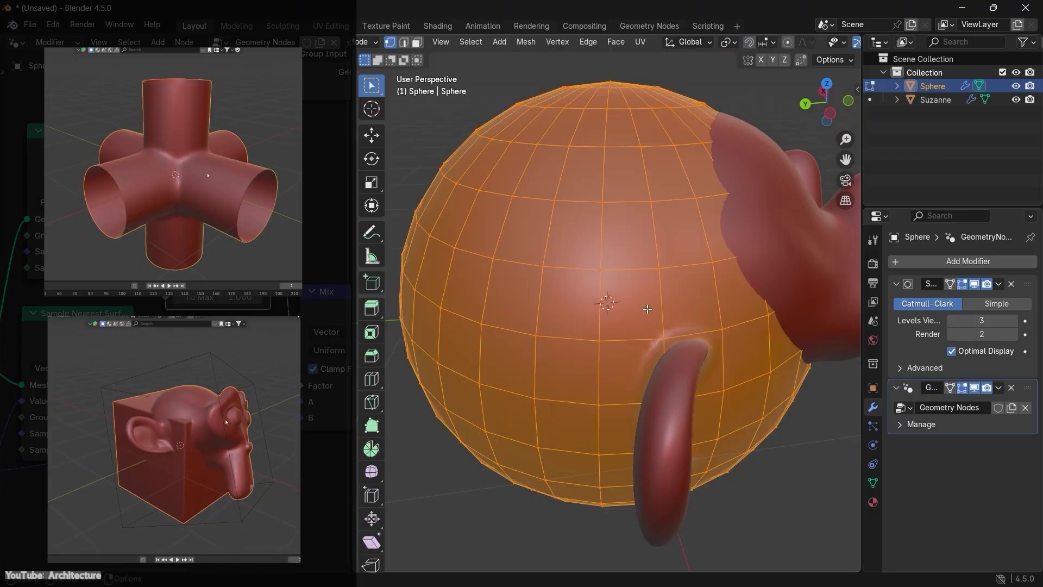
key(Tab)
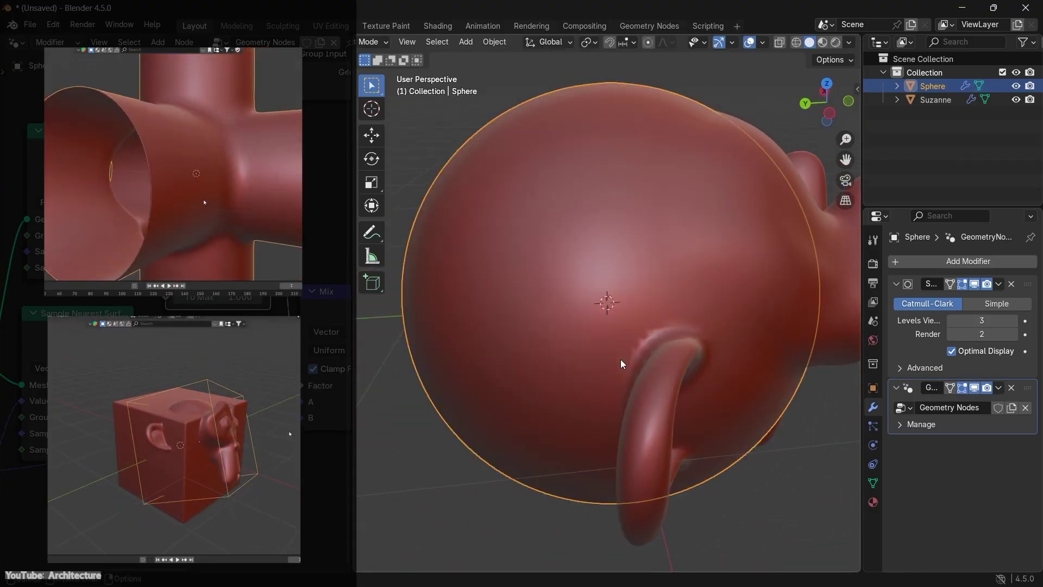
click(1012, 320)
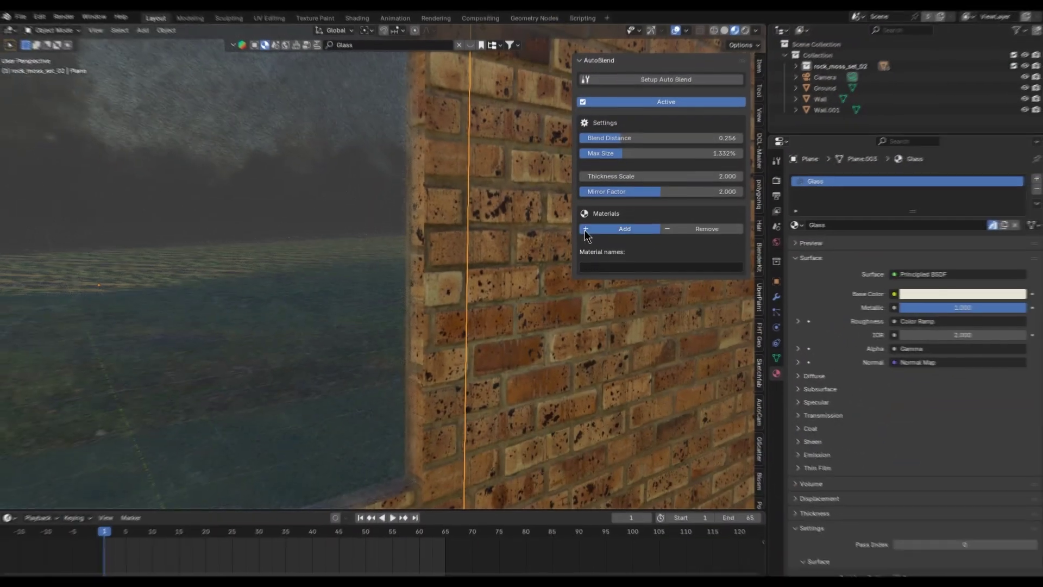
Step: Add the Glass and Wall Brick materials to AutoBlend's blend list
click(584, 230)
click(530, 195)
click(598, 228)
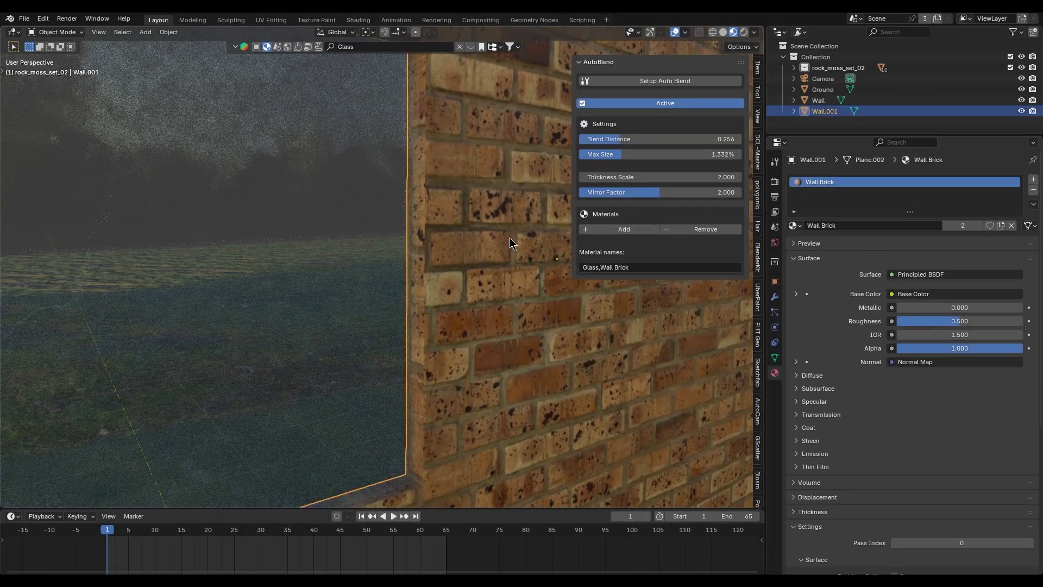
click(441, 246)
Step: Orbit to inspect the blended dirt pile from above and the ventilation pipe
scroll(442, 245, up, 4)
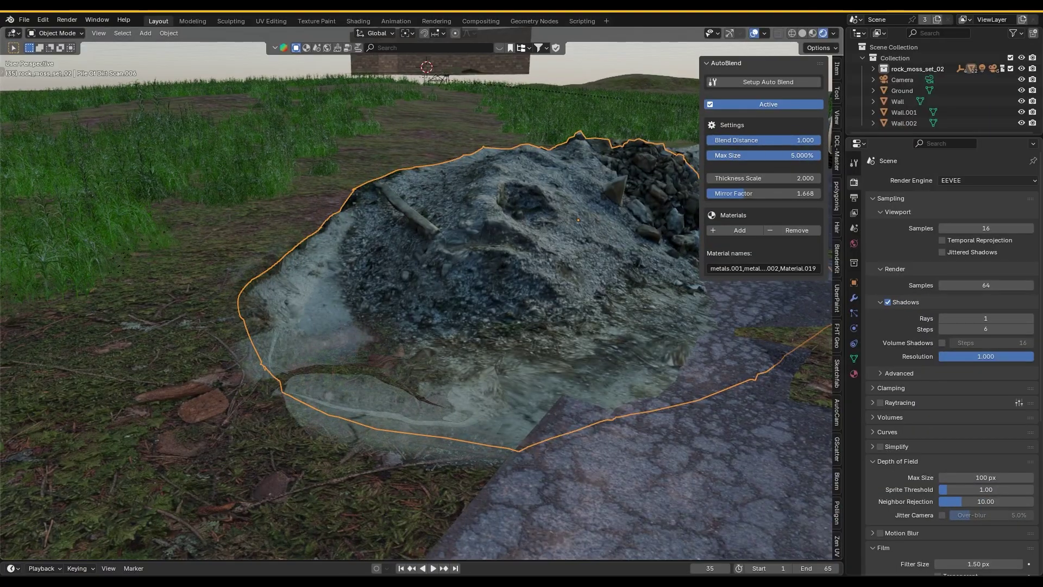
scroll(456, 220, down, 5)
middle_drag(453, 243, 347, 272)
middle_drag(562, 295, 545, 314)
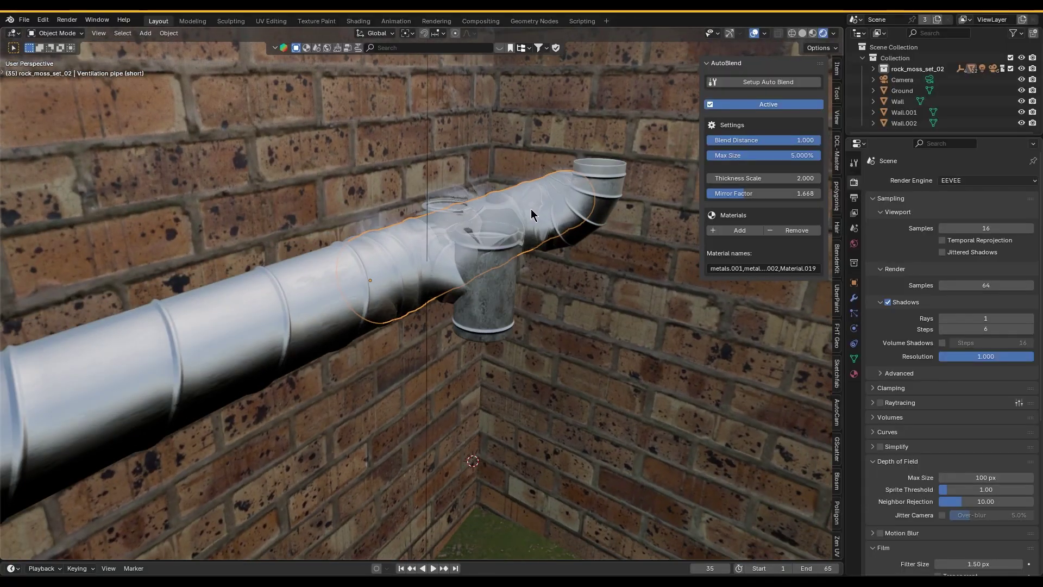
middle_drag(530, 208, 426, 220)
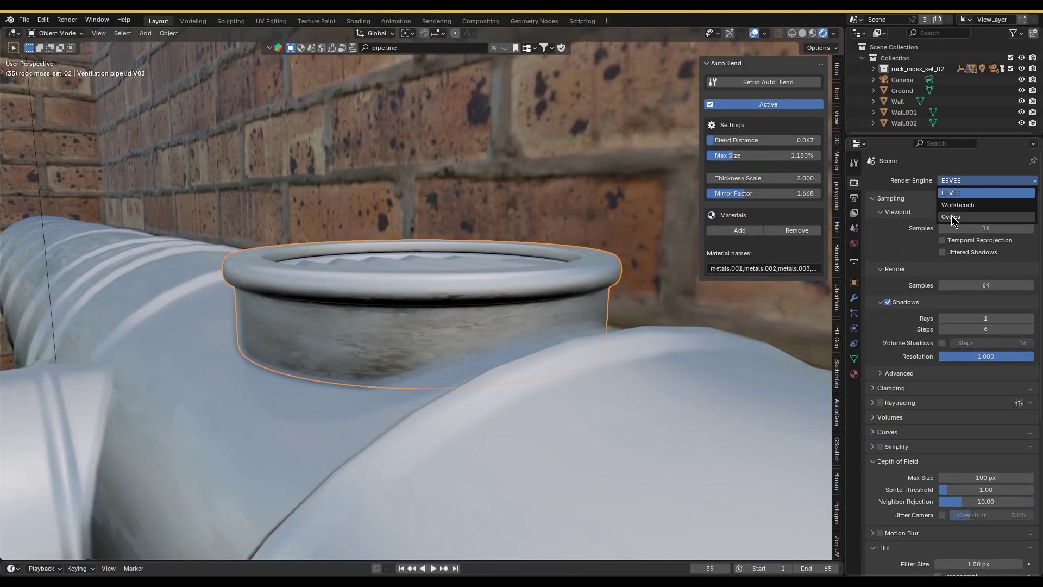
click(952, 218)
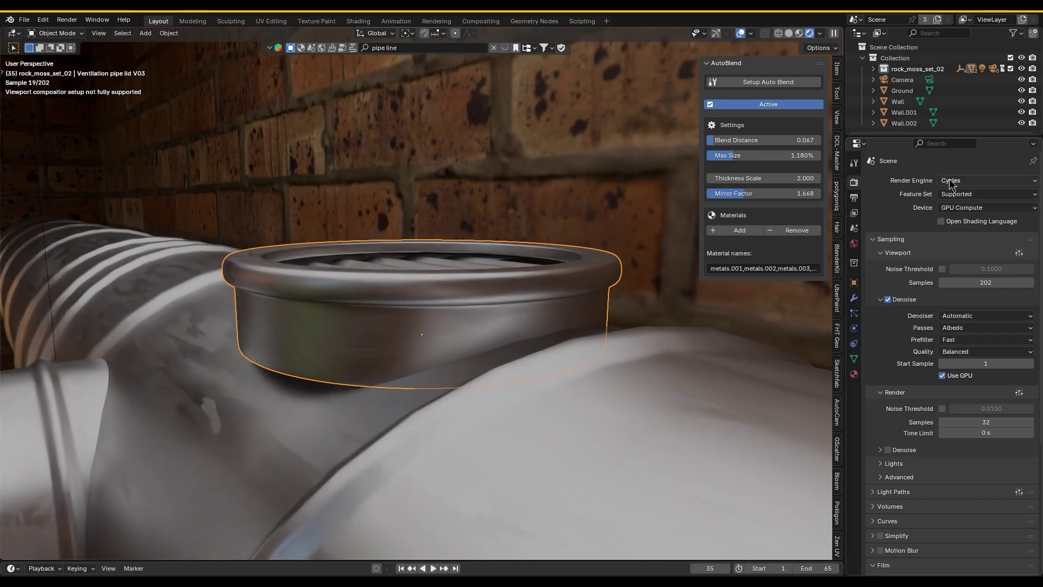
click(952, 193)
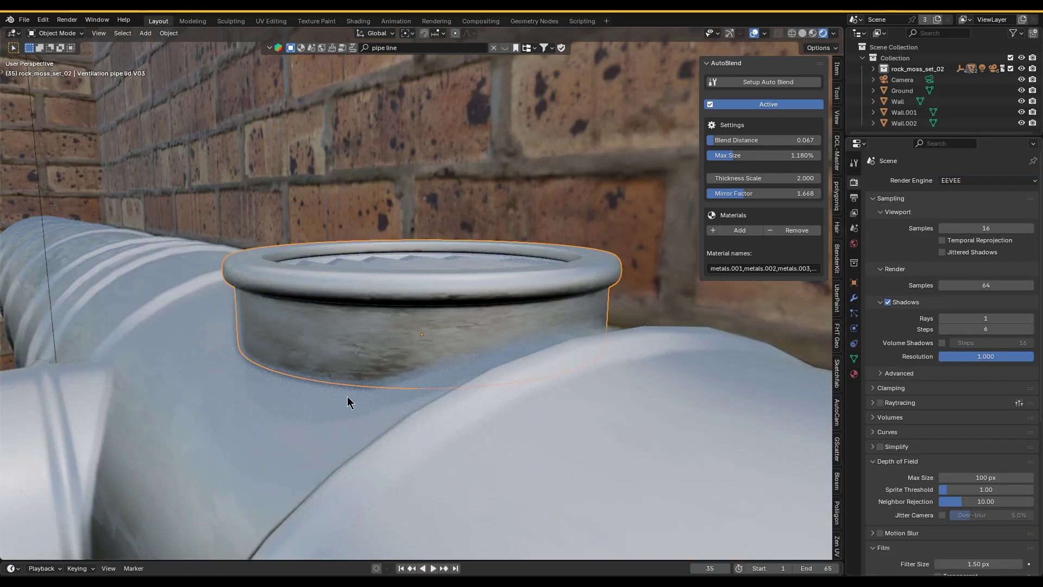
middle_drag(457, 373, 591, 224)
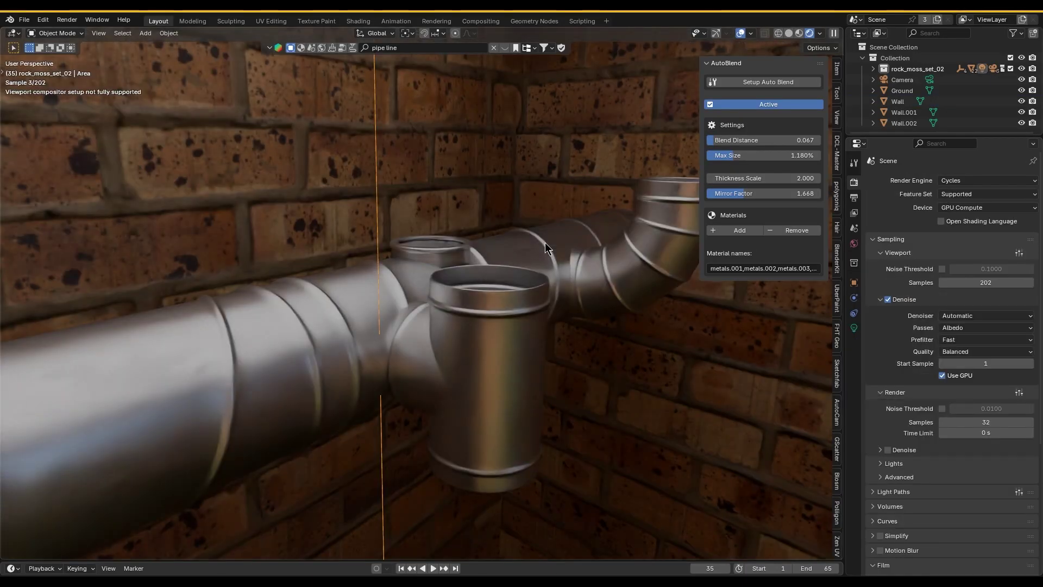
click(961, 193)
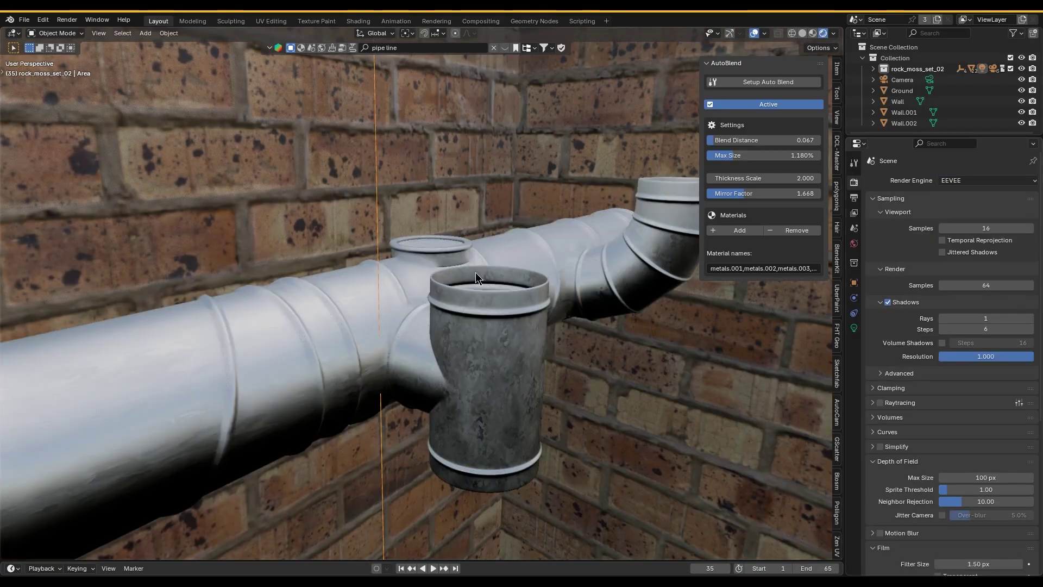
scroll(475, 272, up, 6)
click(459, 322)
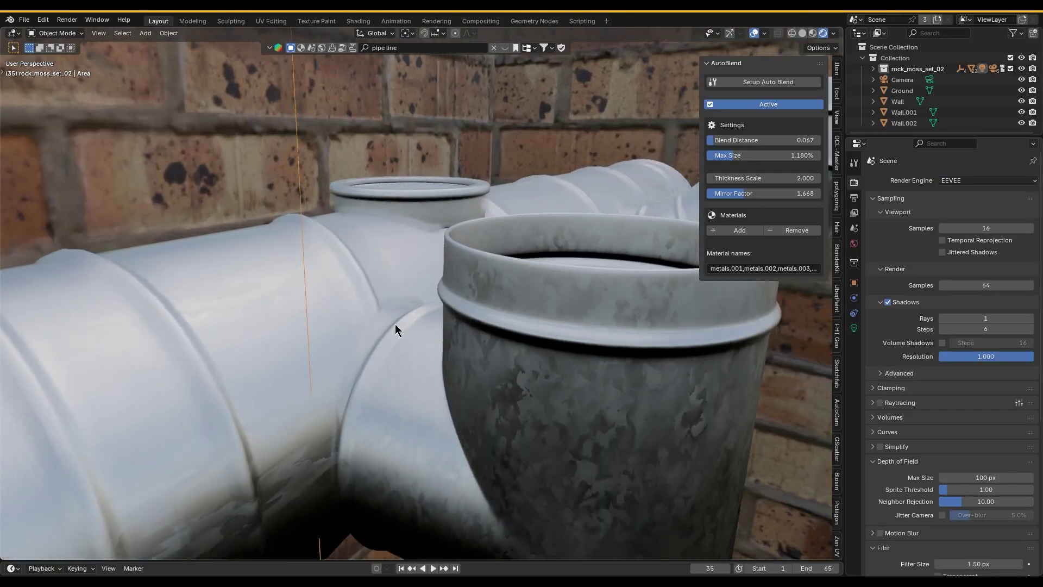
key(KP_Decimal)
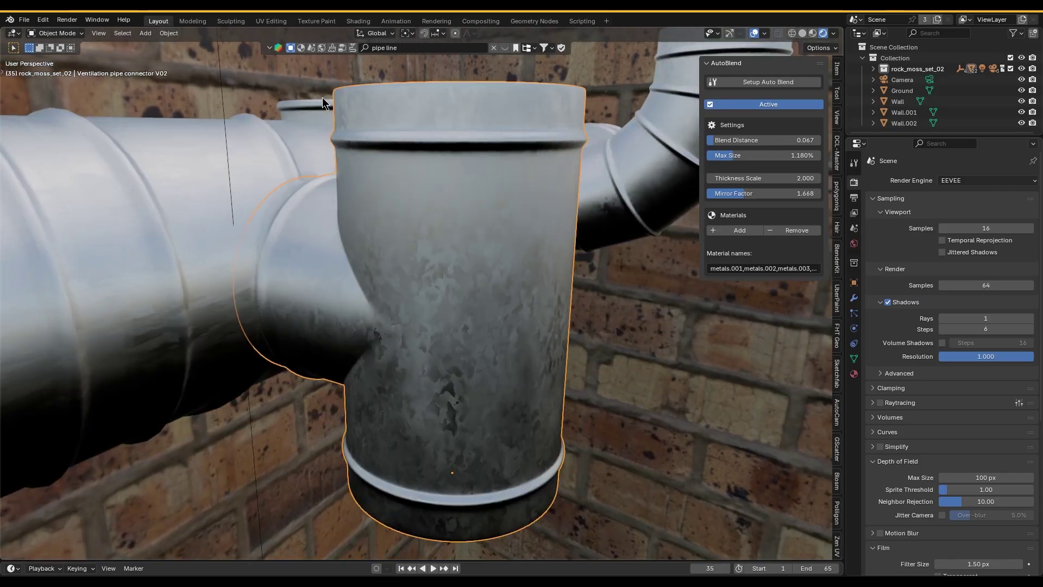
key(KP_Decimal)
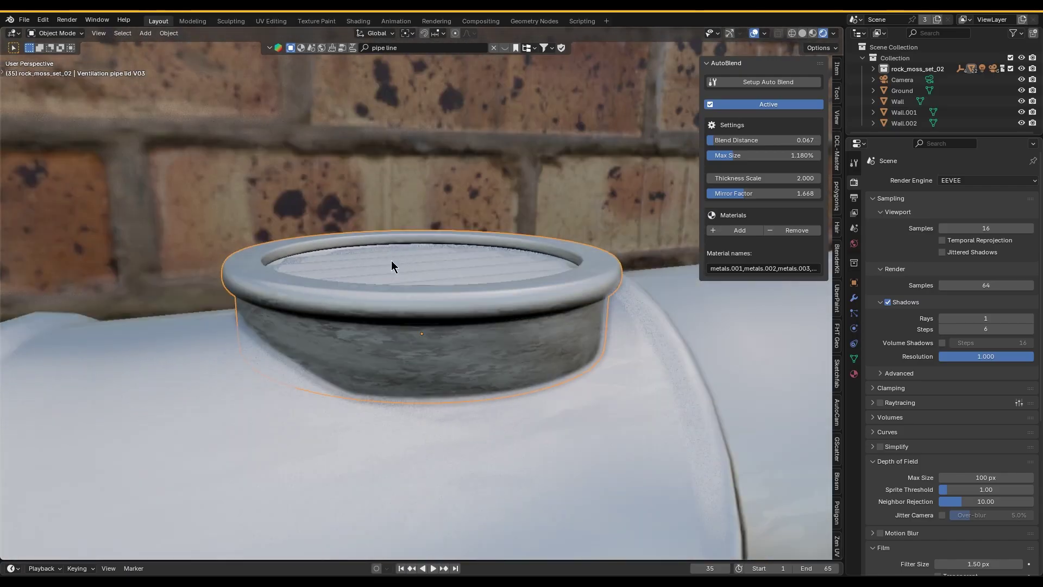
scroll(326, 256, down, 5)
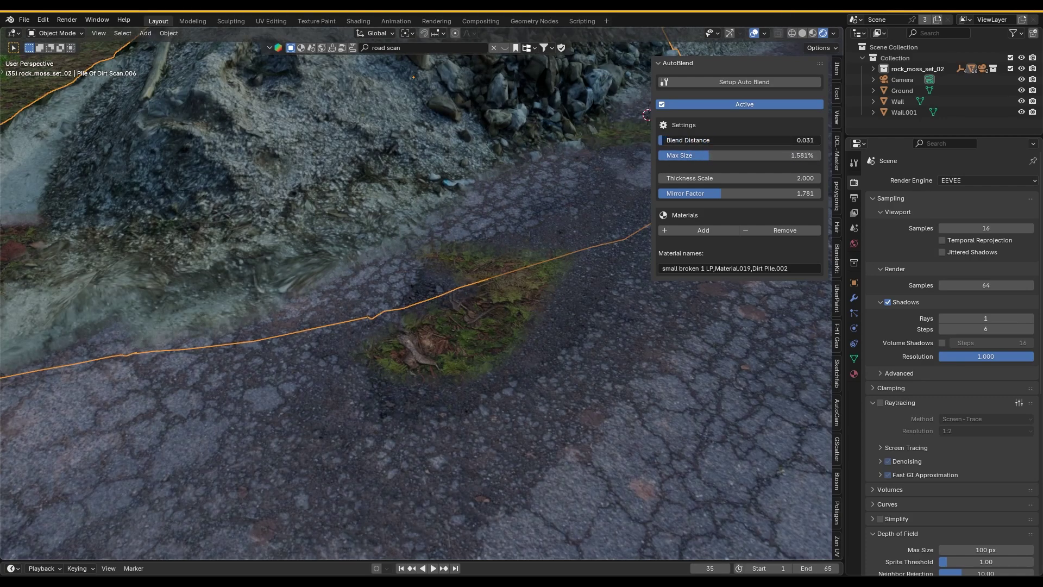
Step: Zoom and orbit around the dirt pile and stump to inspect its blend into the road
scroll(511, 228, down, 5)
scroll(425, 267, up, 8)
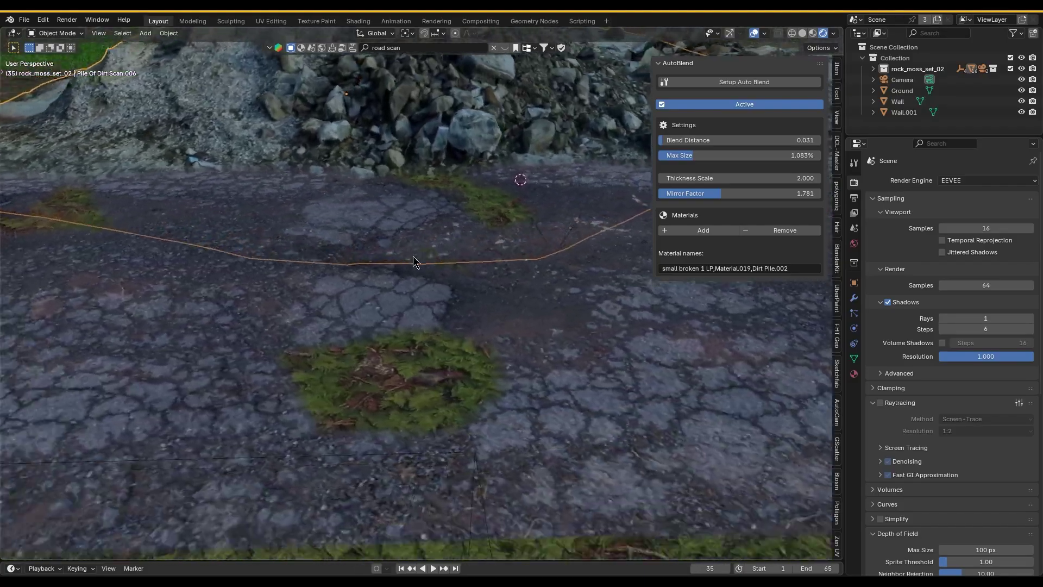
middle_drag(413, 256, 481, 261)
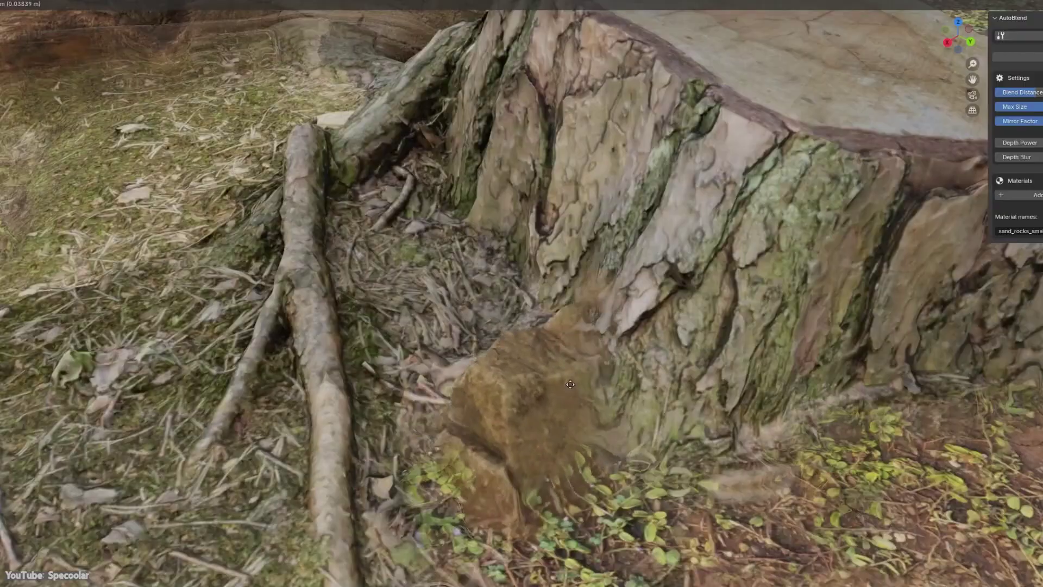
middle_drag(525, 211, 666, 550)
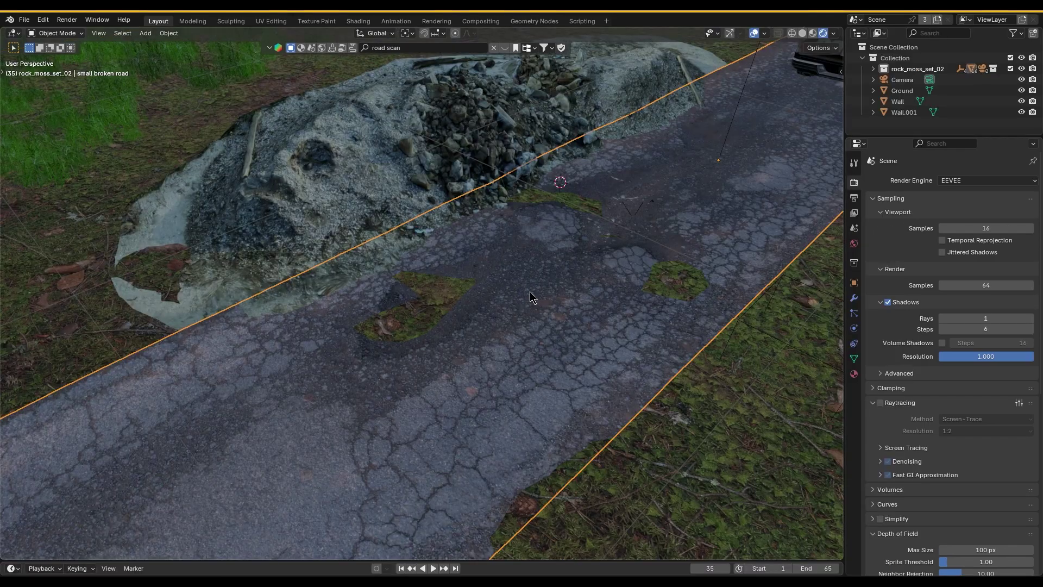
Step: Zoom in on the broken road and show the AutoBlend sidebar with its blend settings
scroll(530, 292, up, 5)
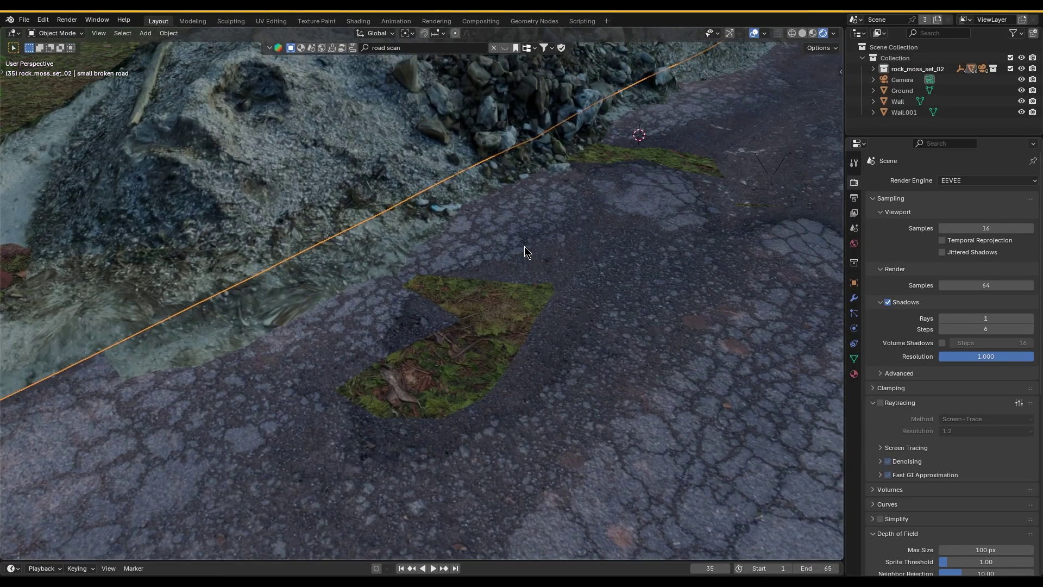
key(n)
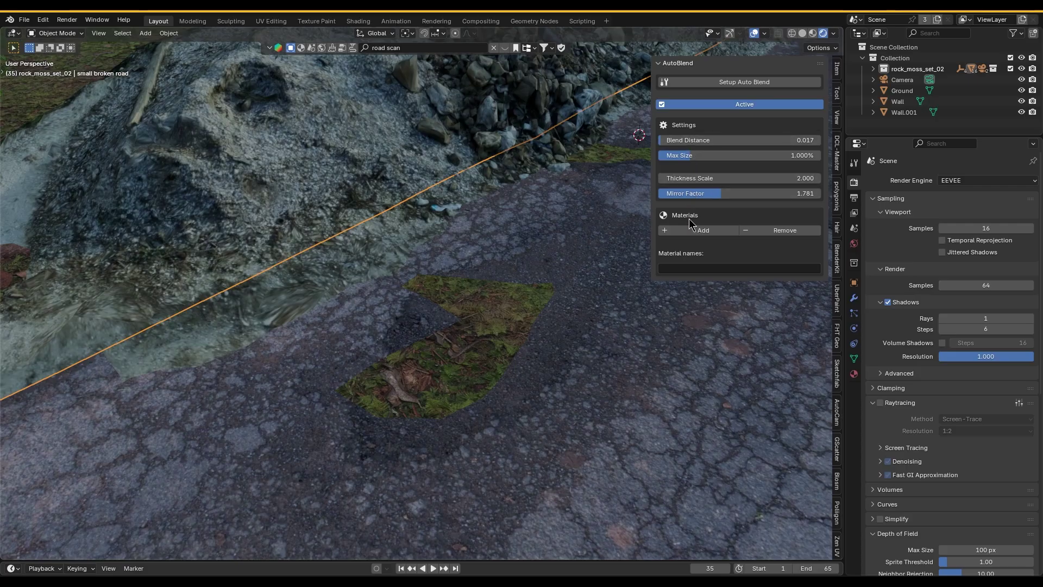